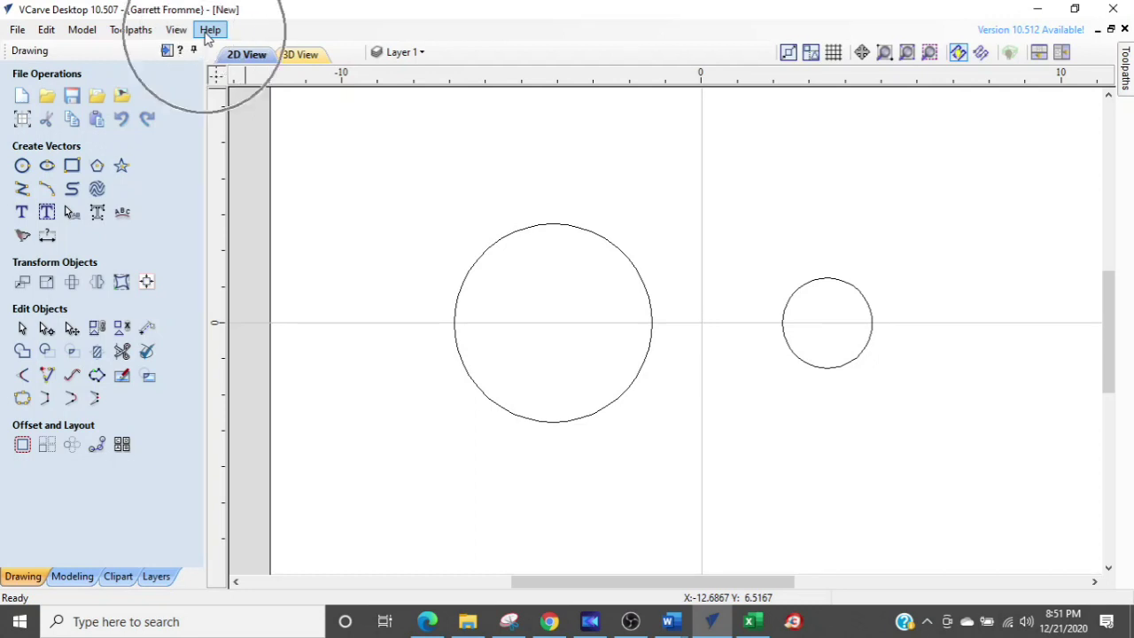
Step: Look through the Help menu and the line drawing options without changing anything
{"action": "left_click", "coordinate": [208, 32]}
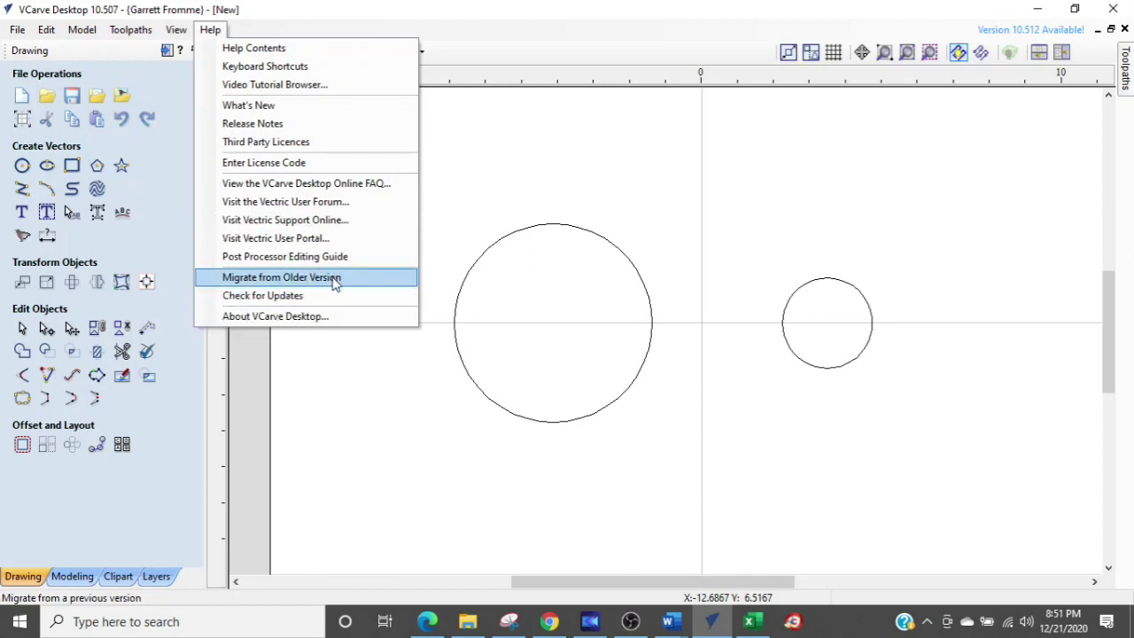
{"action": "left_click", "coordinate": [523, 201]}
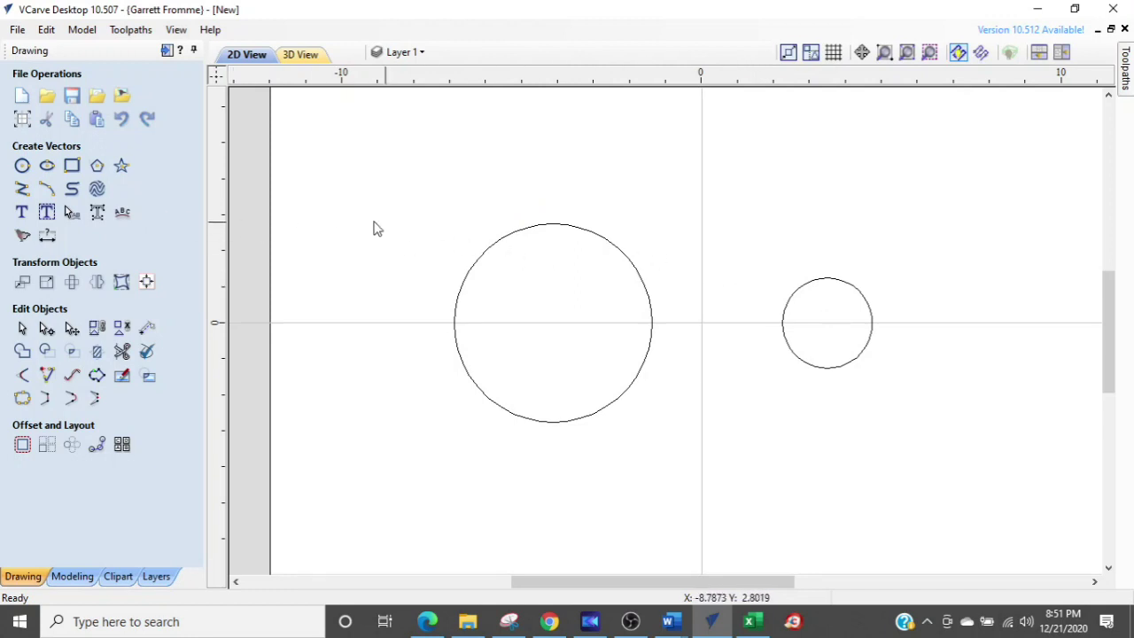
{"action": "left_click", "coordinate": [23, 191]}
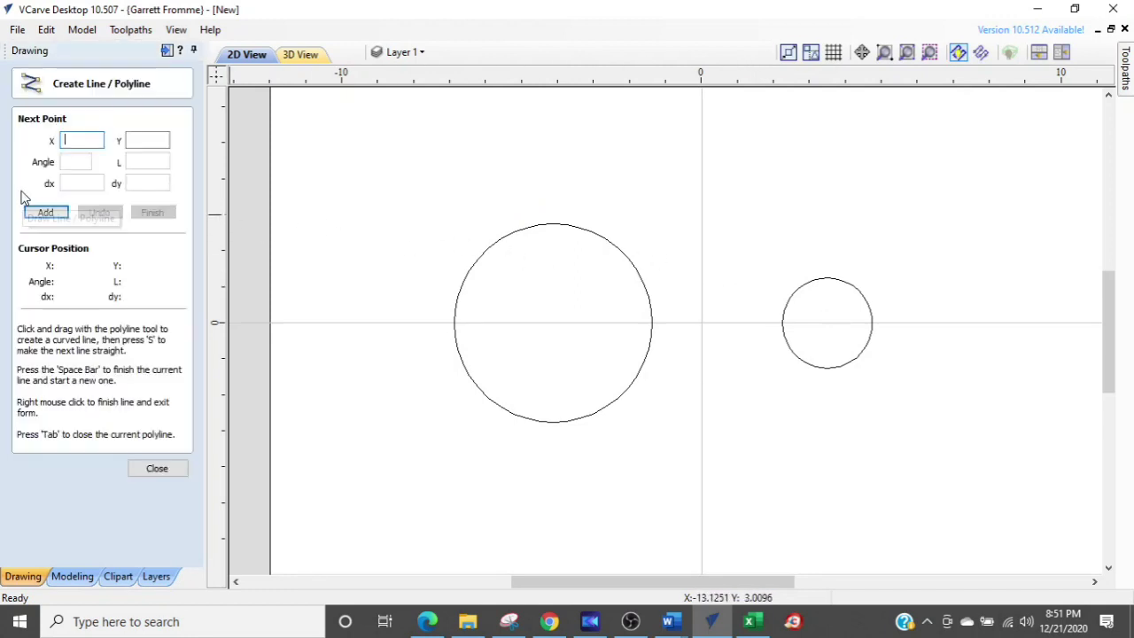
{"action": "left_click", "coordinate": [151, 470]}
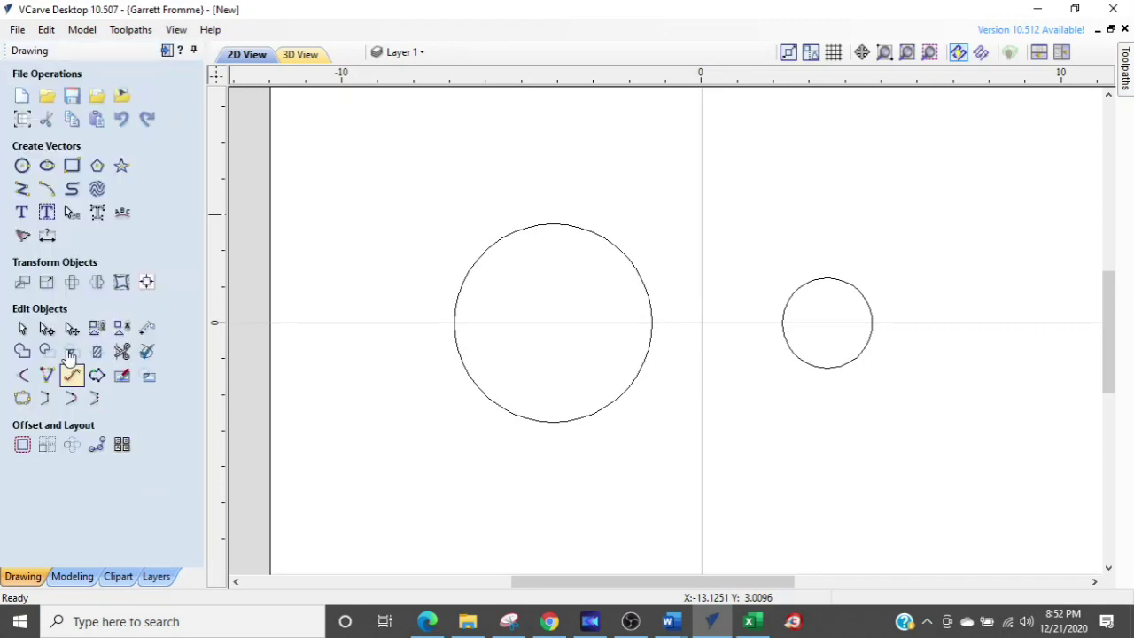
Step: Draw a straight line from the large circle's bottom to the small circle's bottom
{"action": "left_click", "coordinate": [23, 190]}
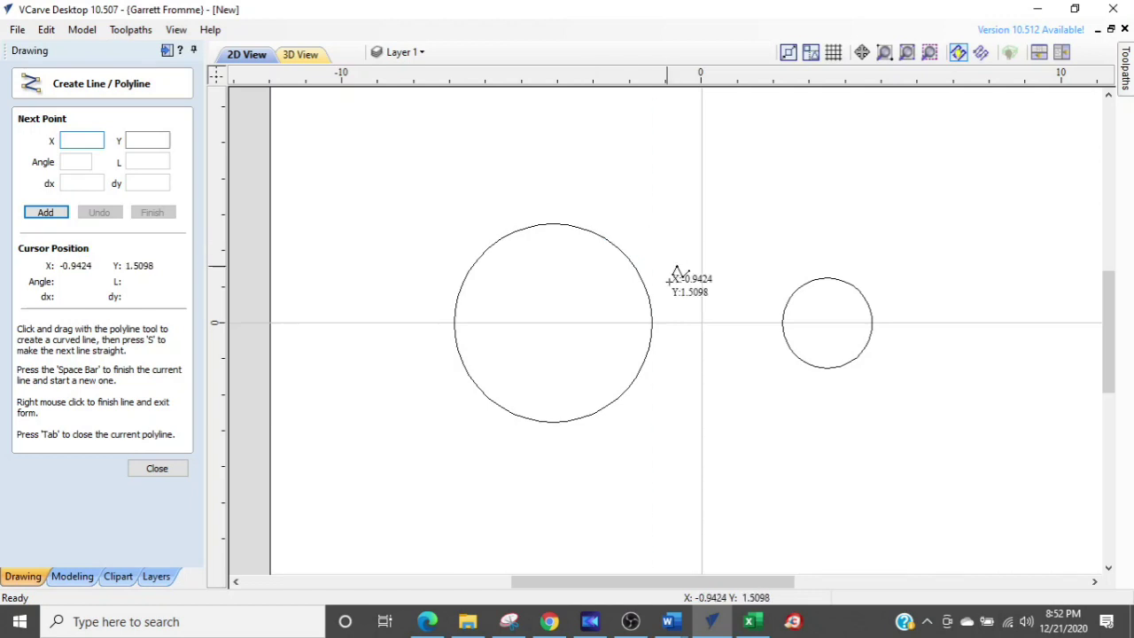
{"action": "left_click", "coordinate": [598, 414]}
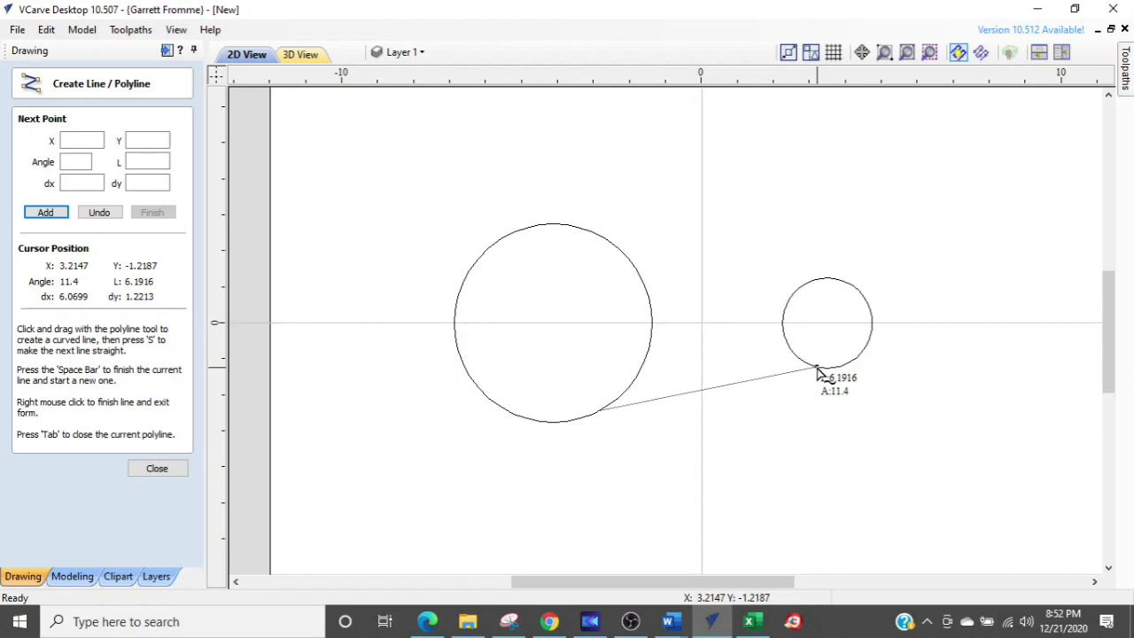
{"action": "left_click", "coordinate": [818, 367]}
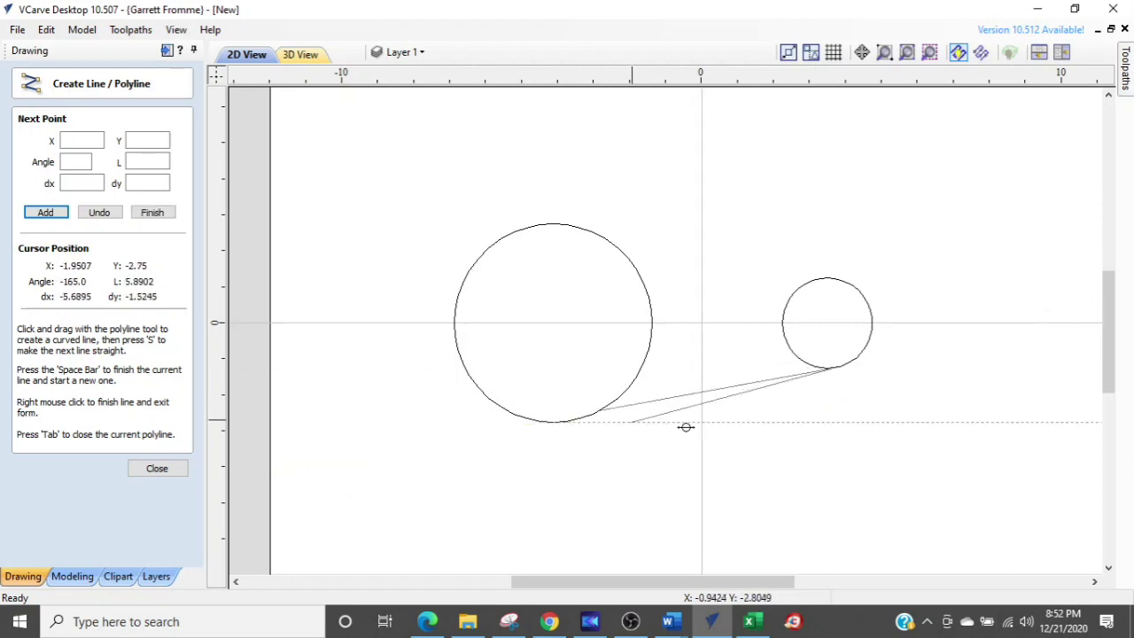
{"action": "right_click", "coordinate": [586, 485]}
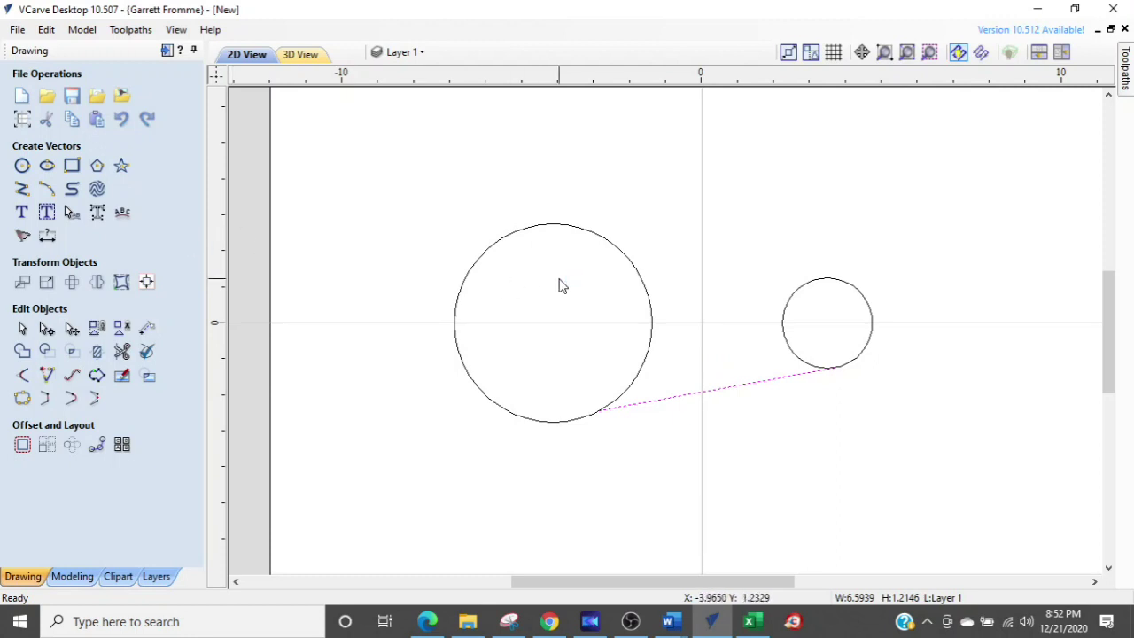
Step: Draw an upper line from the large circle's top, tangent to the small circle's top
{"action": "left_click", "coordinate": [22, 190]}
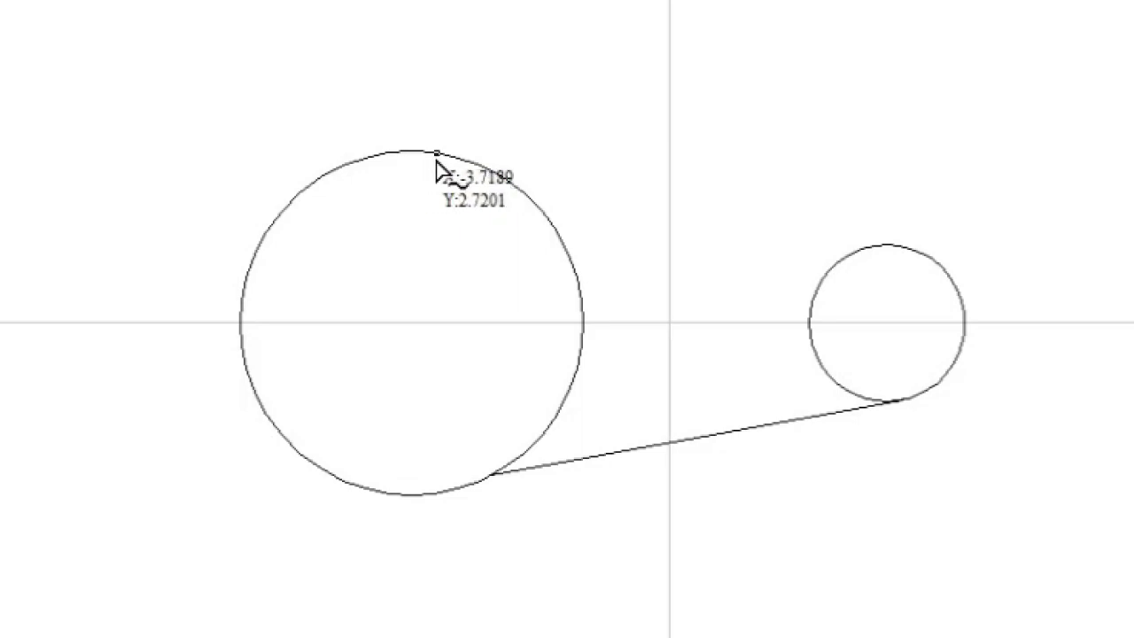
{"action": "left_click", "coordinate": [448, 158]}
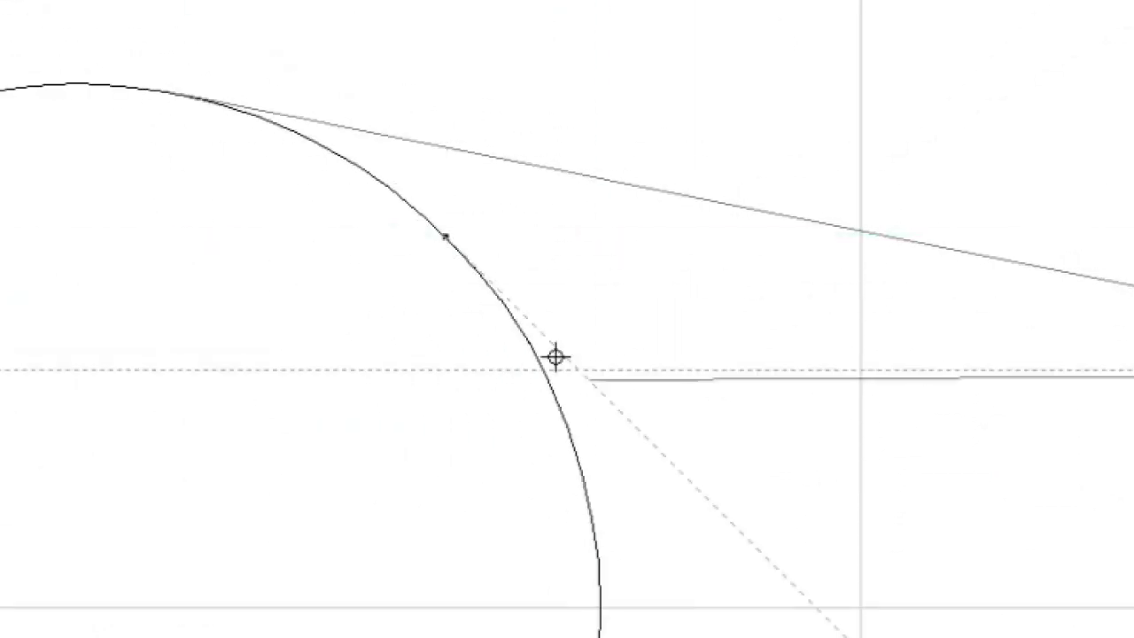
{"action": "scroll", "coordinate": [431, 451], "scroll_direction": "down", "scroll_amount": 2}
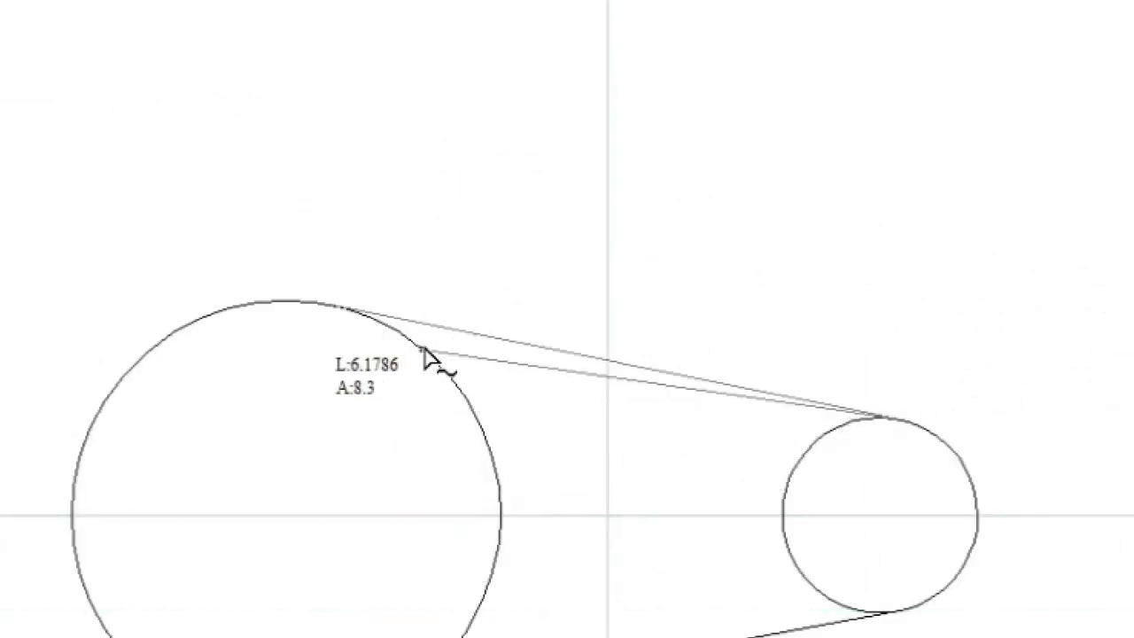
{"action": "key", "text": "Escape"}
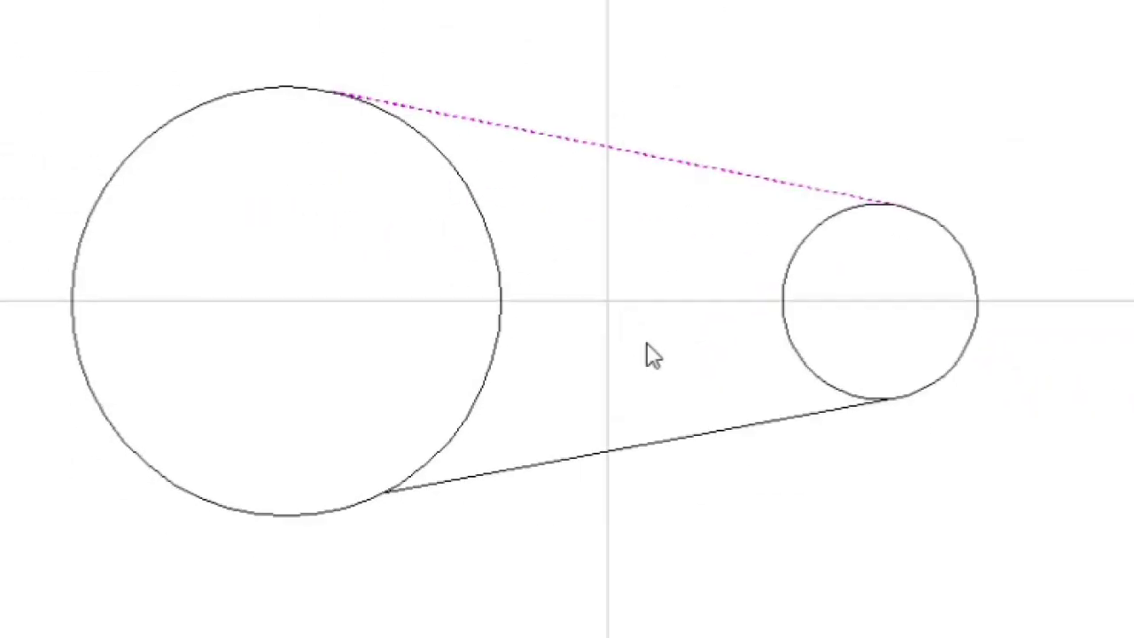
Step: Delete the original lower line and redraw it tangent to both circles' bottoms
{"action": "left_click_drag", "start_coordinate": [560, 542], "coordinate": [562, 541]}
{"action": "key", "text": "Delete"}
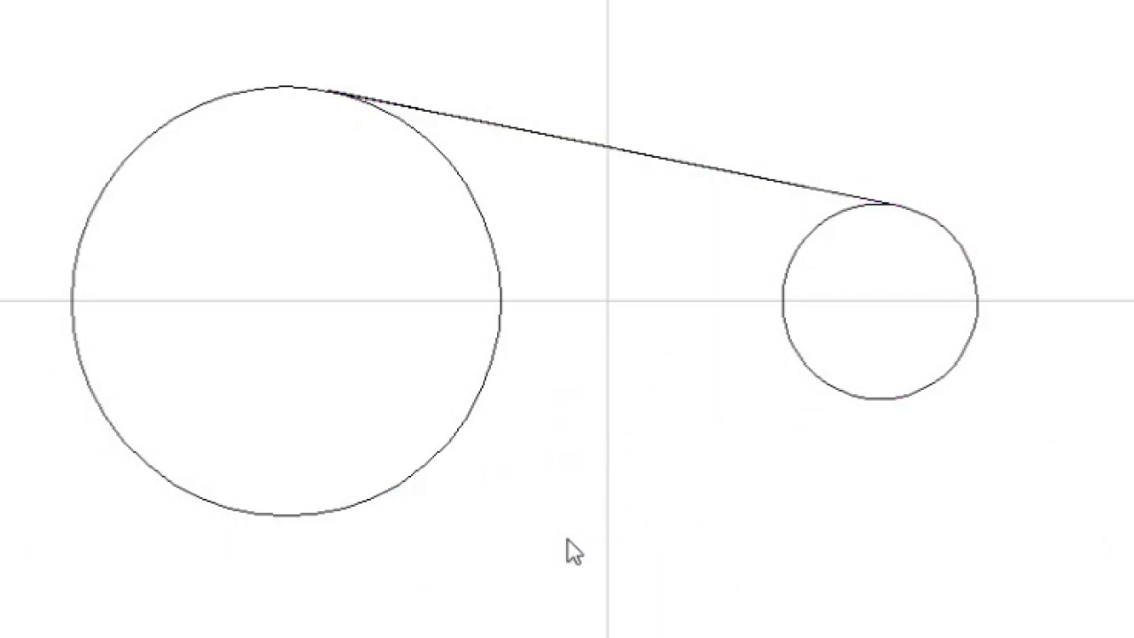
{"action": "left_click", "coordinate": [342, 512]}
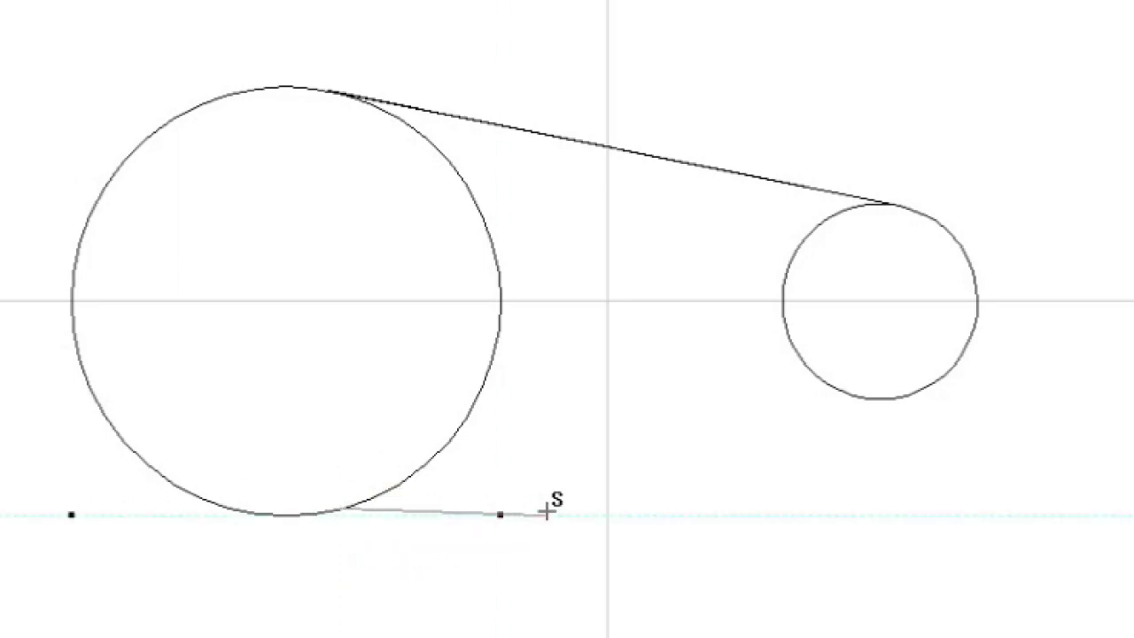
{"action": "left_click", "coordinate": [899, 400]}
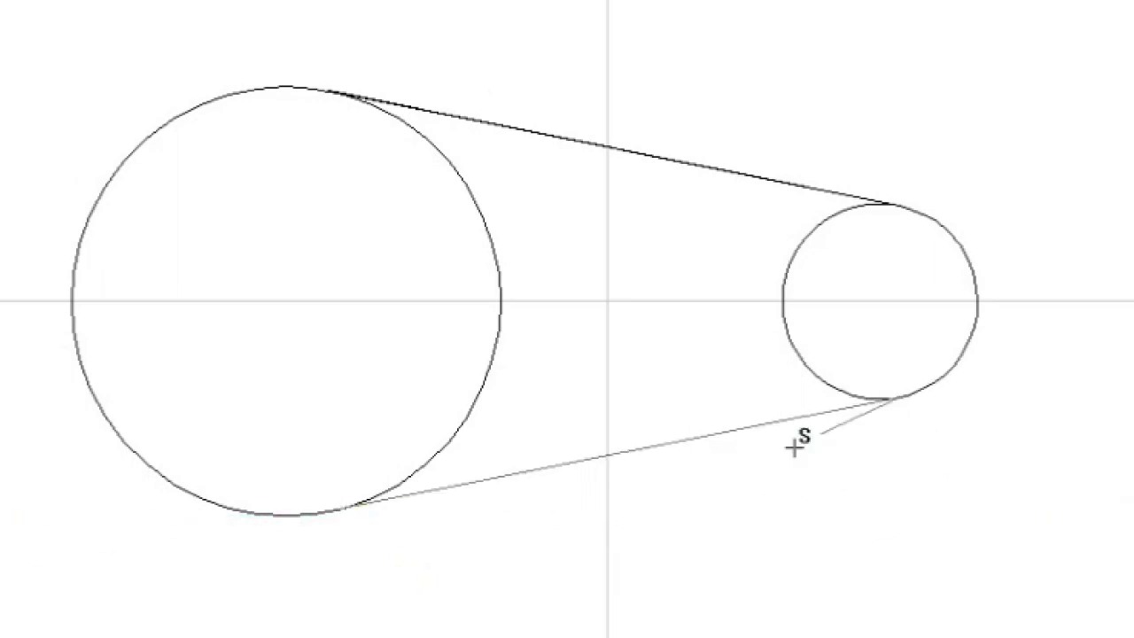
{"action": "left_click", "coordinate": [249, 511]}
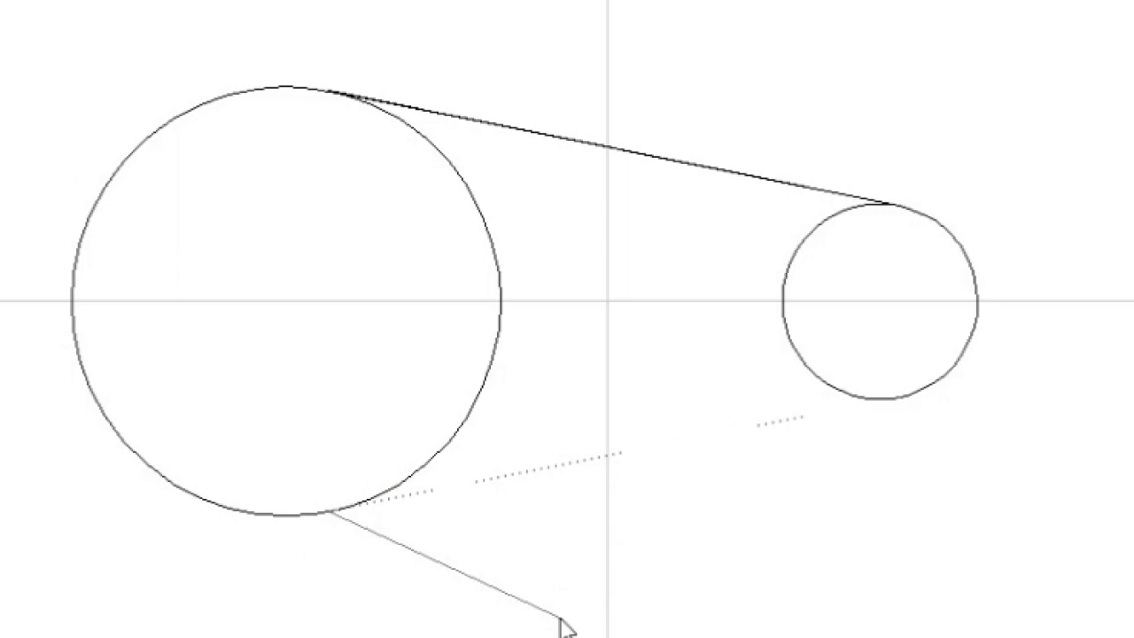
{"action": "key", "text": "Escape"}
{"action": "scroll", "coordinate": [597, 615], "scroll_direction": "up", "scroll_amount": 4}
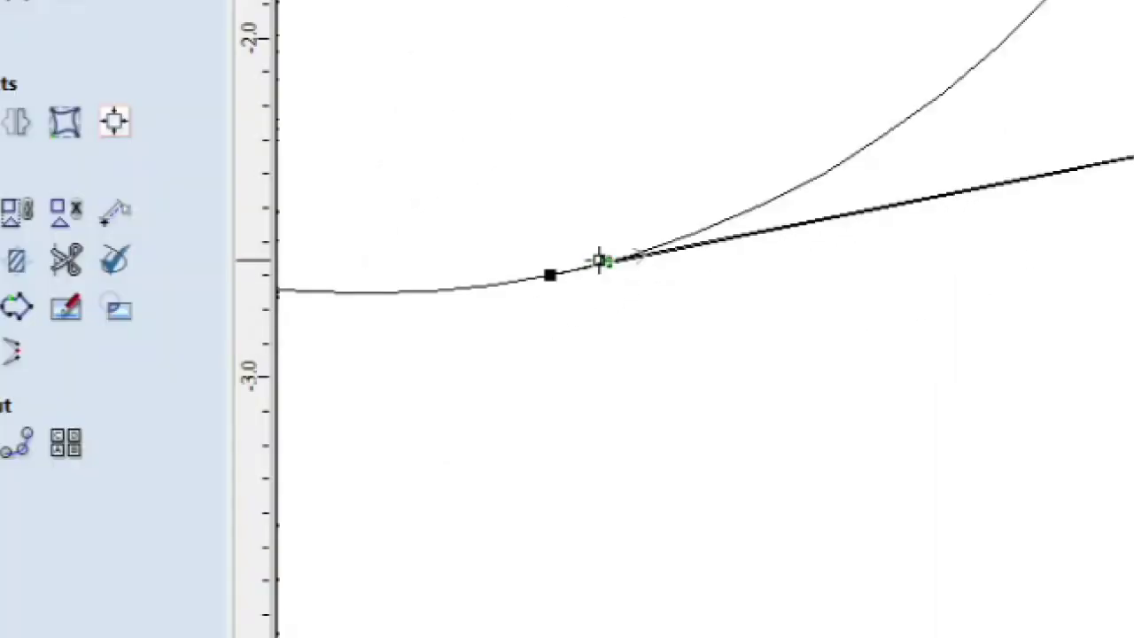
Step: Snap the lower line's end node onto the large circle's tangent point, then check both ends
{"action": "scroll", "coordinate": [598, 259], "scroll_direction": "up", "scroll_amount": 2}
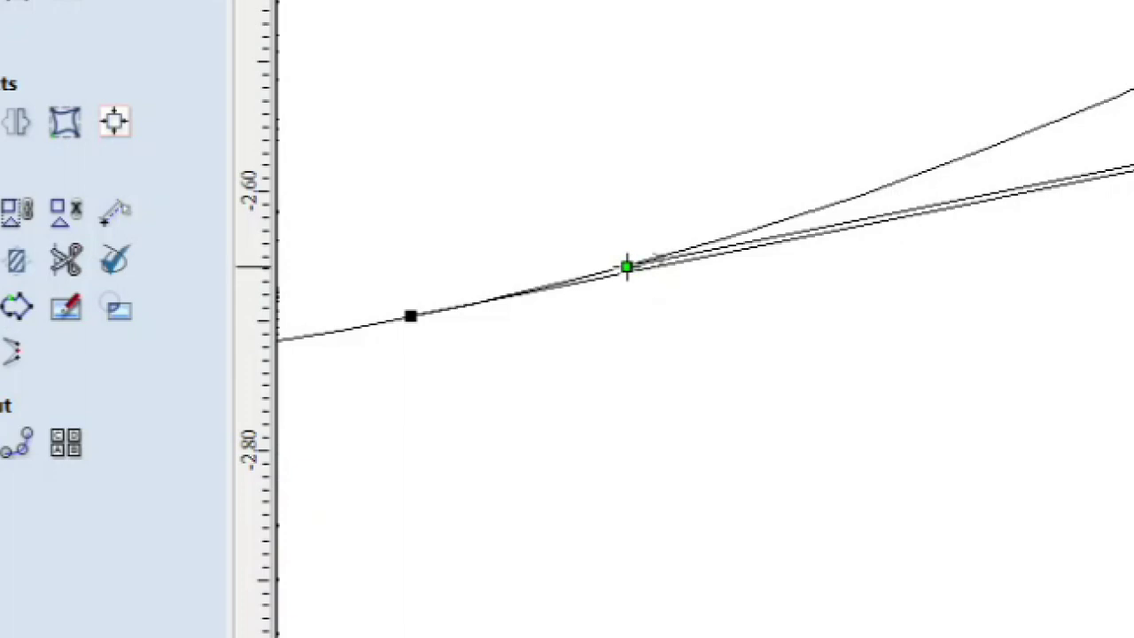
{"action": "left_click_drag", "start_coordinate": [627, 266], "coordinate": [627, 267]}
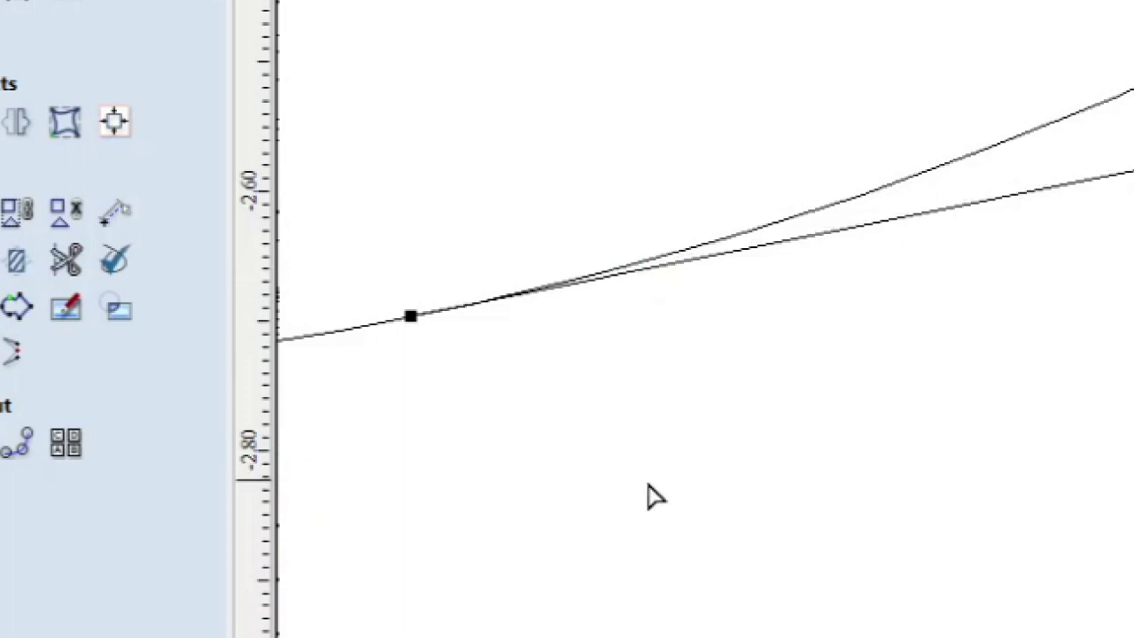
{"action": "scroll", "coordinate": [648, 500], "scroll_direction": "down", "scroll_amount": 4}
{"action": "middle_click_drag", "start_coordinate": [1133, 487], "coordinate": [1005, 540]}
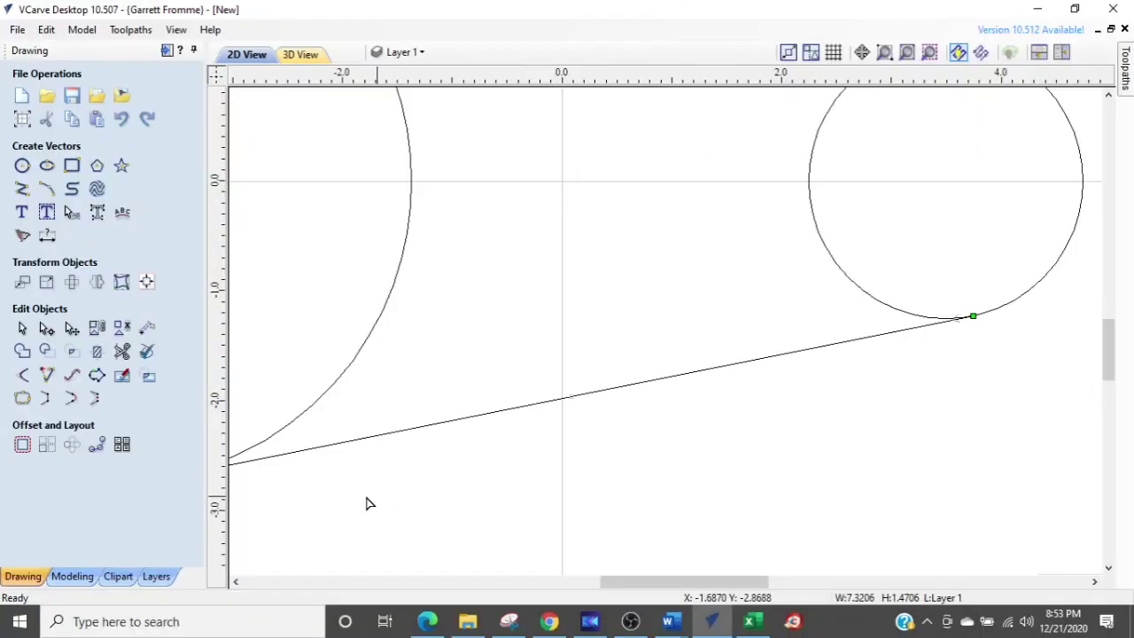
{"action": "middle_click_drag", "start_coordinate": [465, 466], "coordinate": [777, 449]}
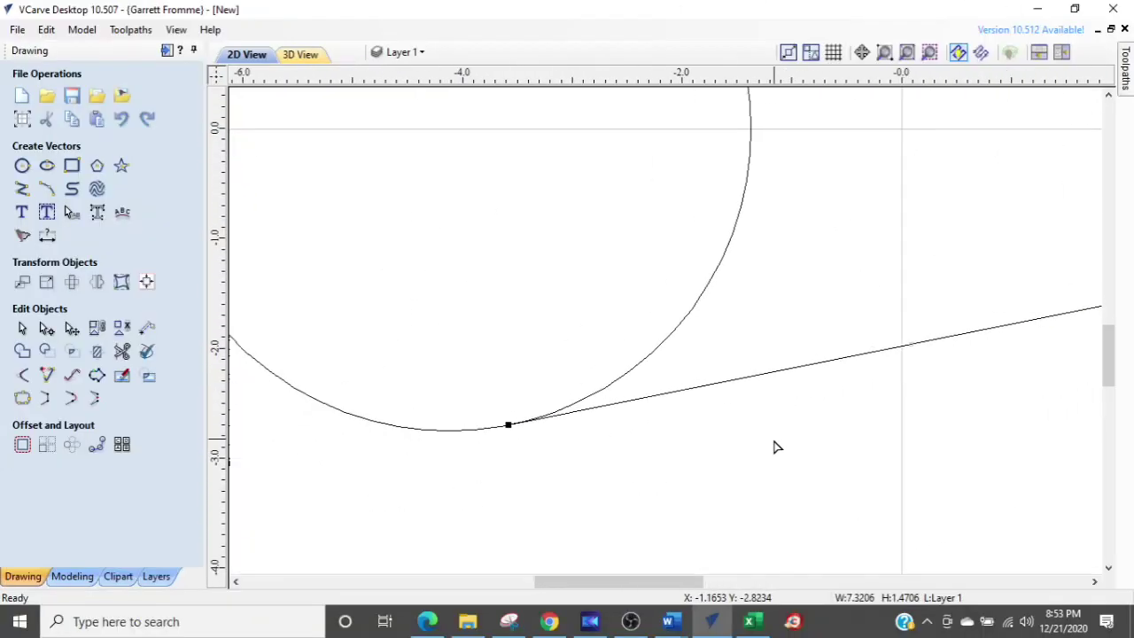
{"action": "scroll", "coordinate": [567, 496], "scroll_direction": "down", "scroll_amount": 2}
{"action": "scroll", "coordinate": [572, 497], "scroll_direction": "down", "scroll_amount": 2}
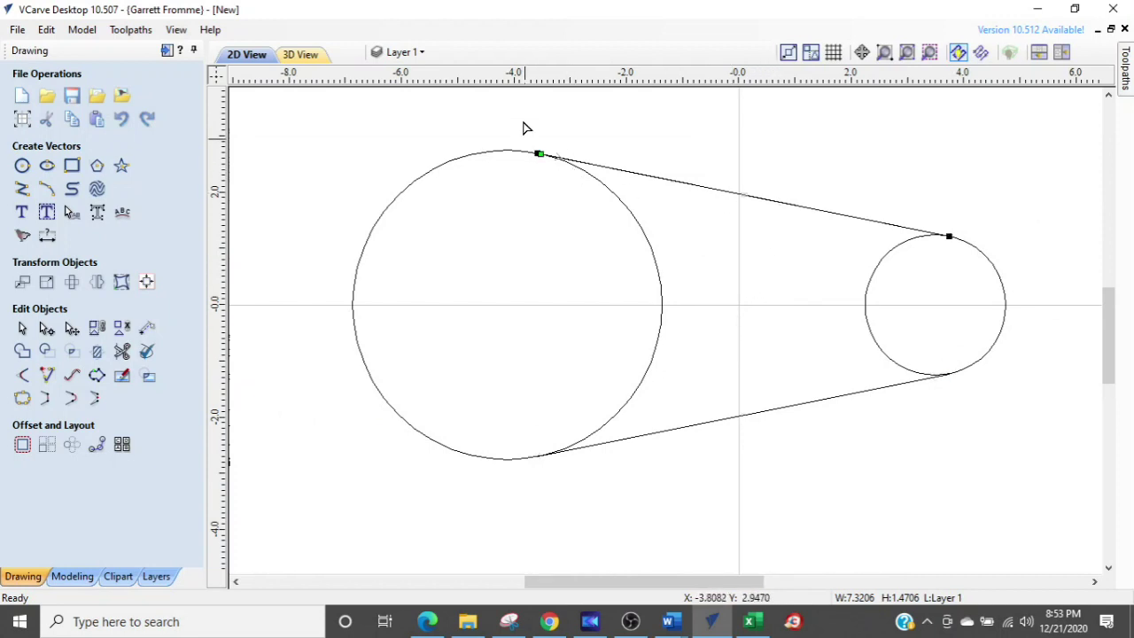
{"action": "scroll", "coordinate": [532, 125], "scroll_direction": "up", "scroll_amount": 5}
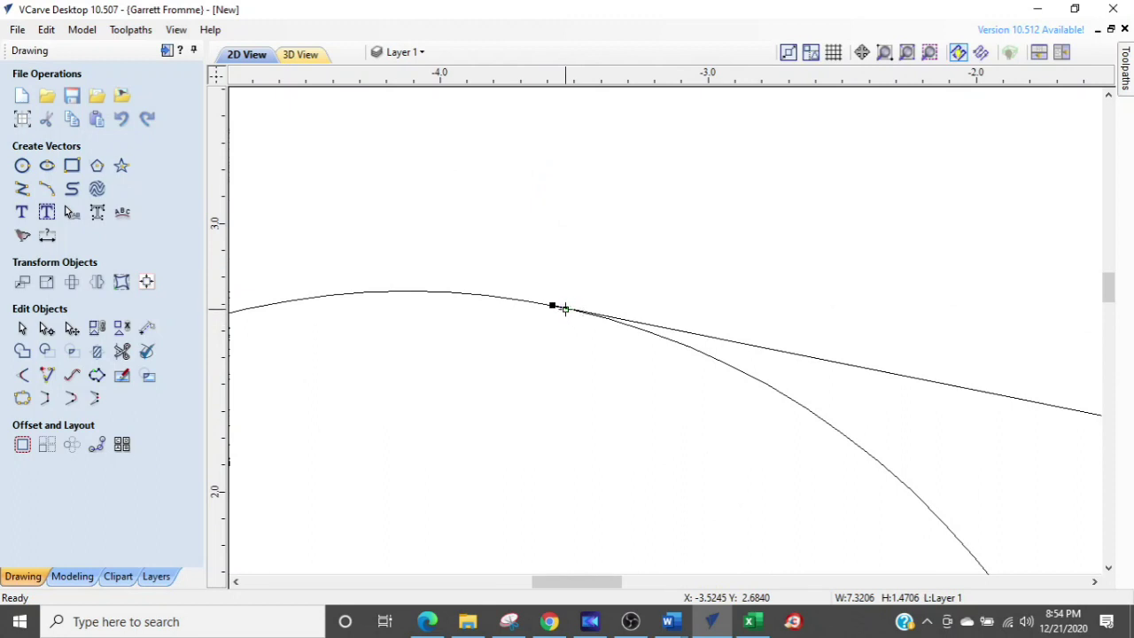
{"action": "scroll", "coordinate": [565, 309], "scroll_direction": "down", "scroll_amount": 5}
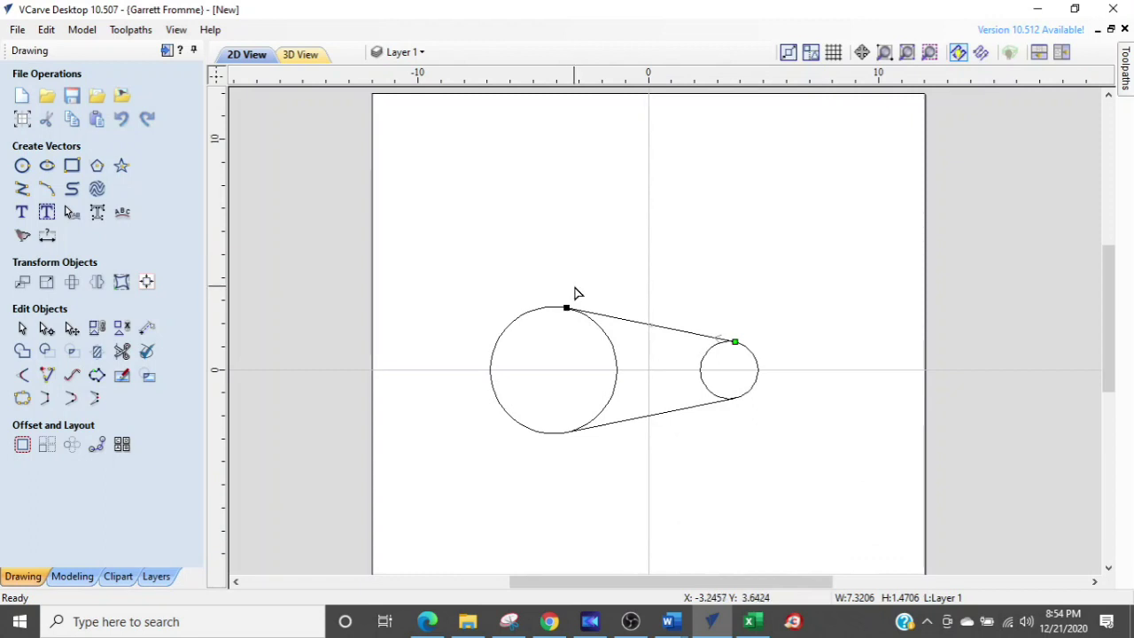
Step: Trim away the inner arcs of the large and small circles with Interactive Vector Trim
{"action": "left_click", "coordinate": [122, 353]}
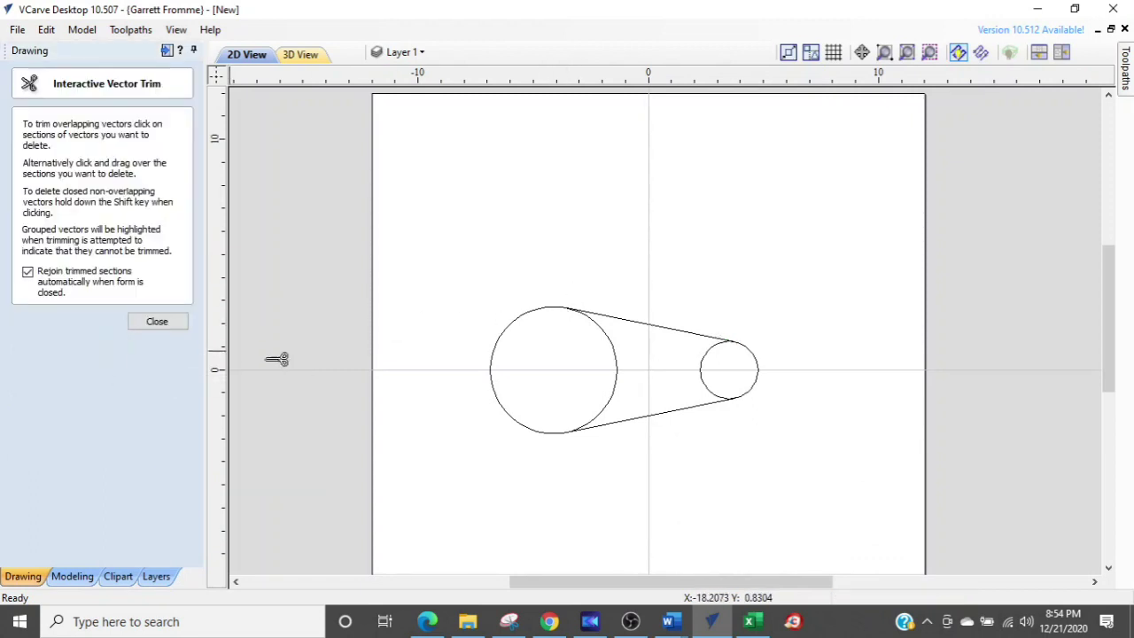
{"action": "left_click", "coordinate": [617, 373]}
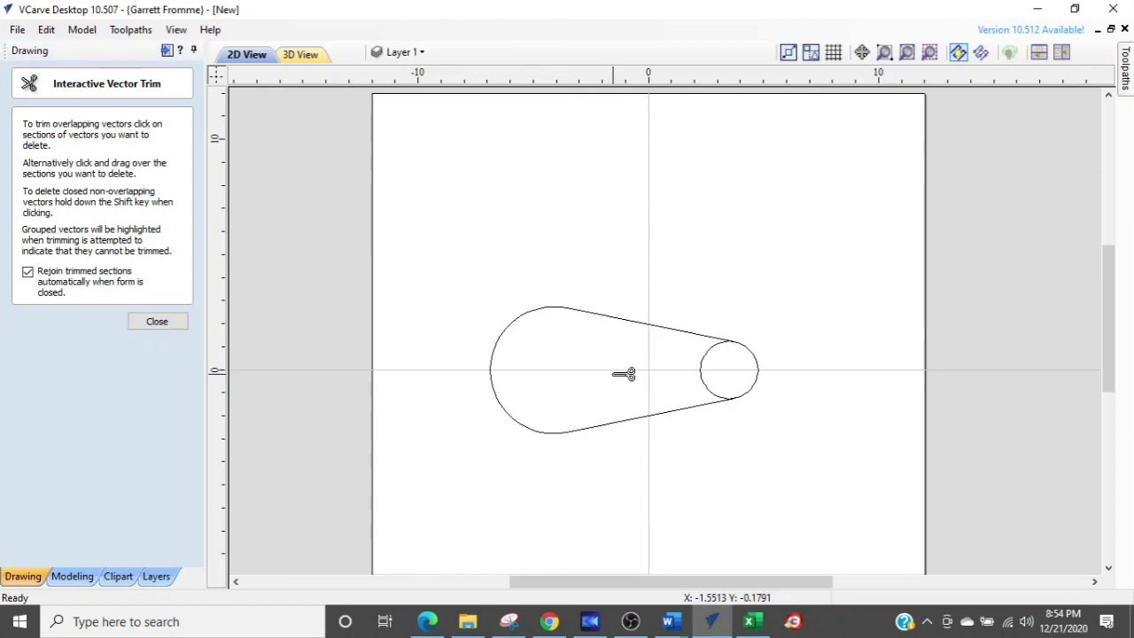
{"action": "left_click", "coordinate": [707, 388]}
{"action": "key", "text": "Escape"}
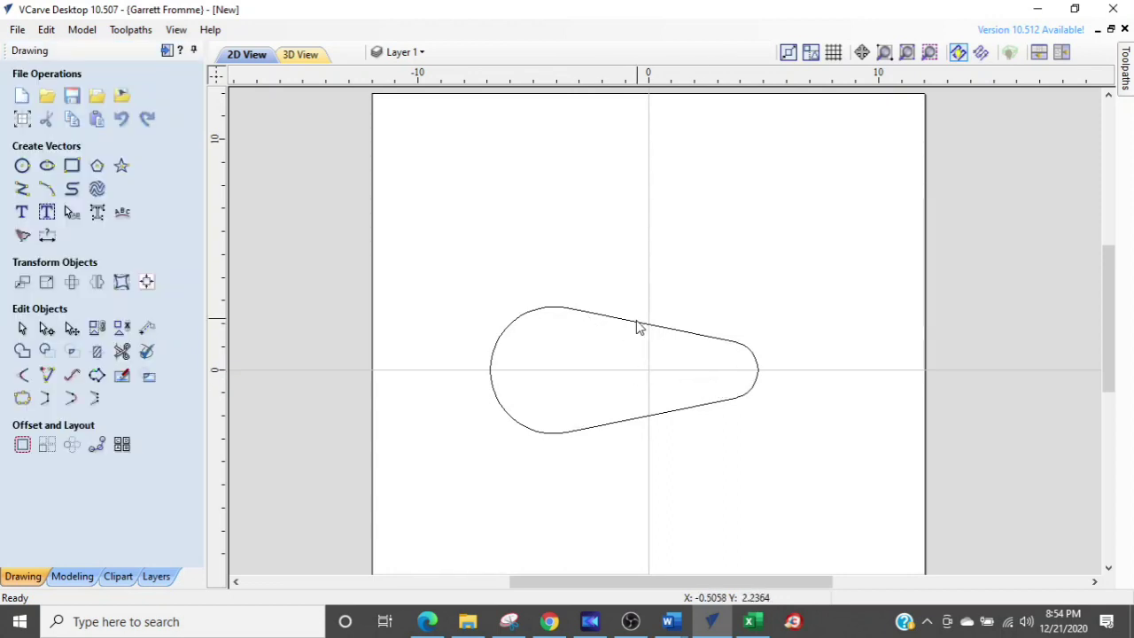
Step: Select the teardrop outline and try Join/Close Vectors on it
{"action": "left_click", "coordinate": [637, 324]}
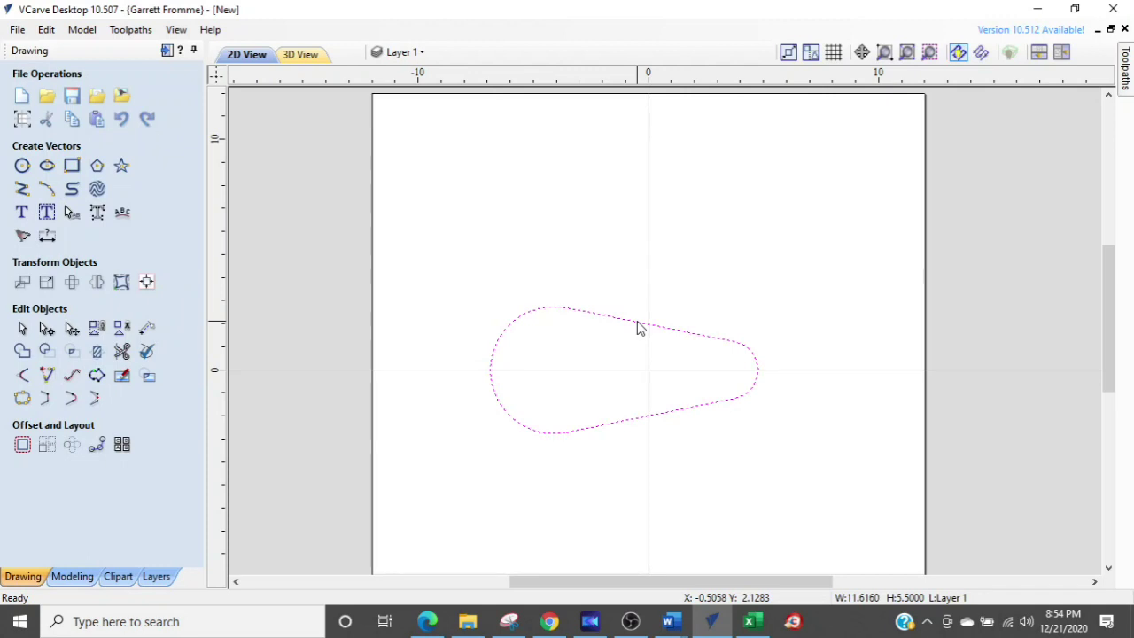
{"action": "right_click", "coordinate": [638, 327]}
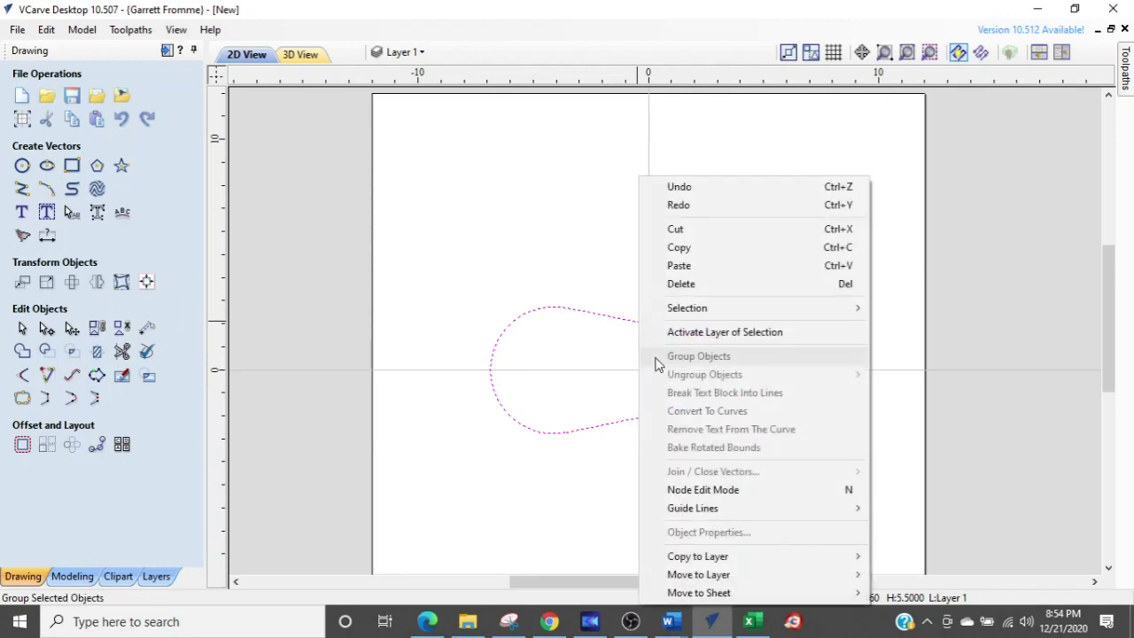
{"action": "left_click", "coordinate": [691, 476]}
{"action": "left_click", "coordinate": [691, 477]}
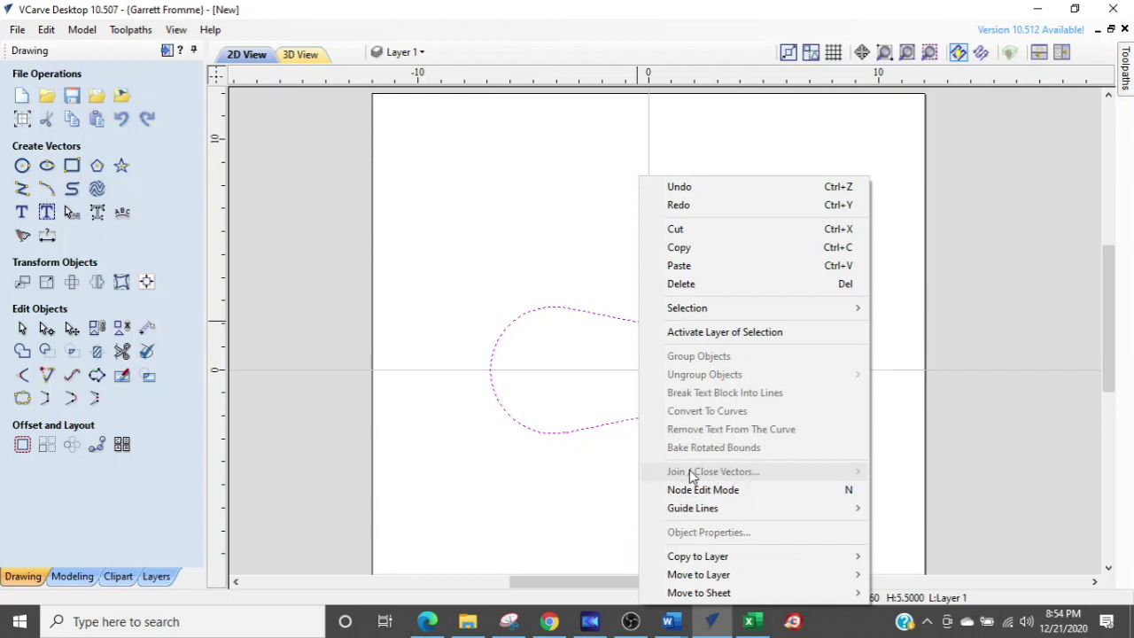
{"action": "left_click", "coordinate": [691, 477]}
{"action": "left_click", "coordinate": [506, 375]}
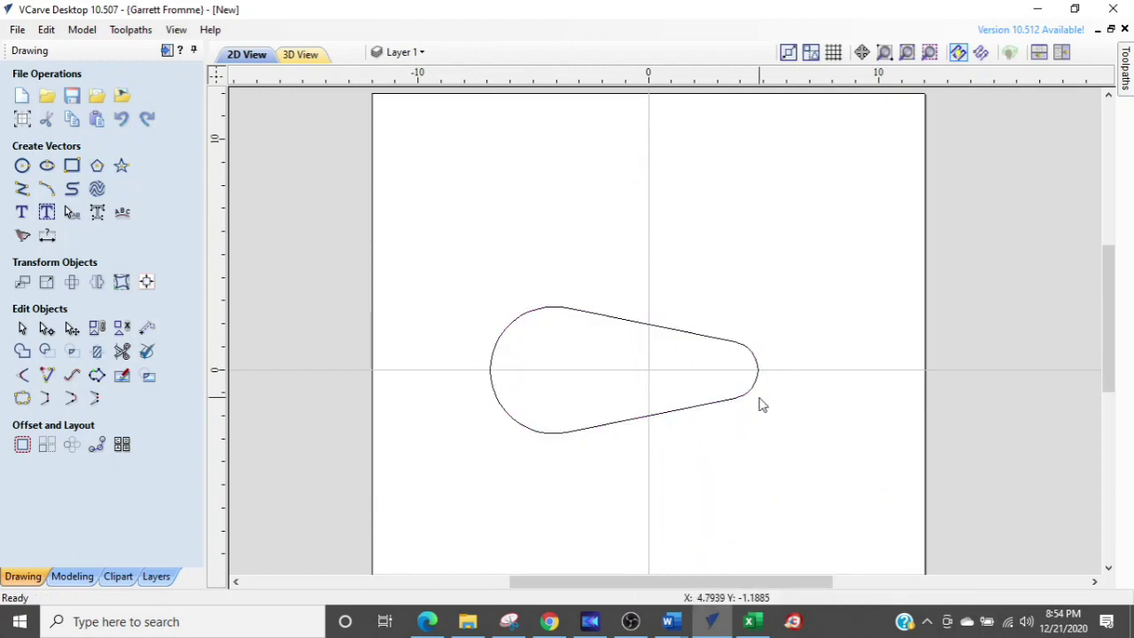